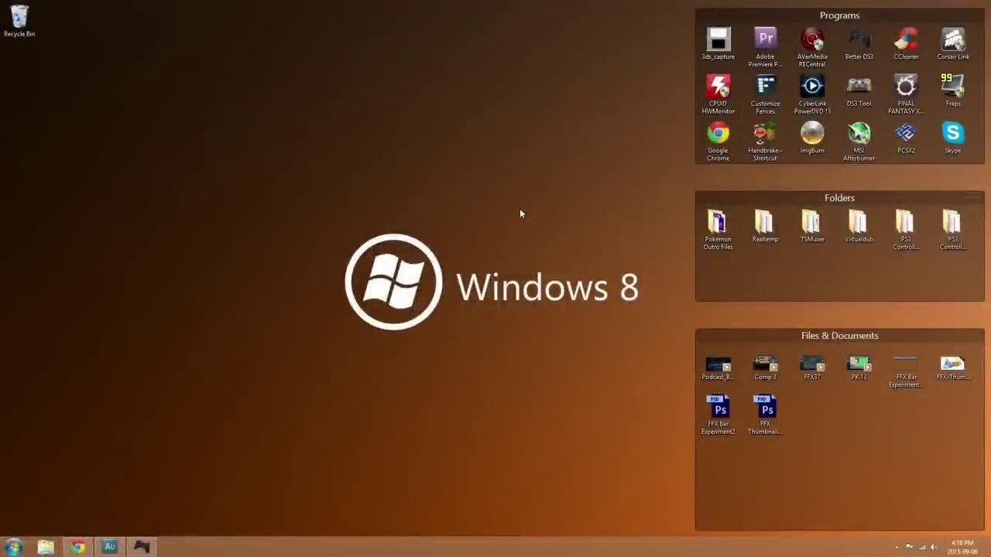
- Move the DS3 Tool shortcut from the desktop's Programs group to the Recycle Bin
drag(858, 91, 167, 67)
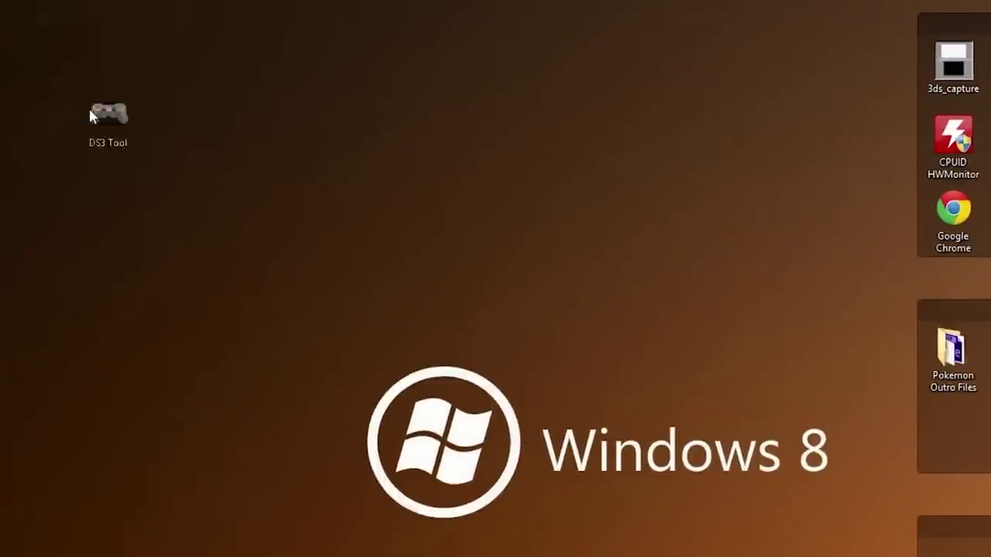
drag(90, 116, 0, 35)
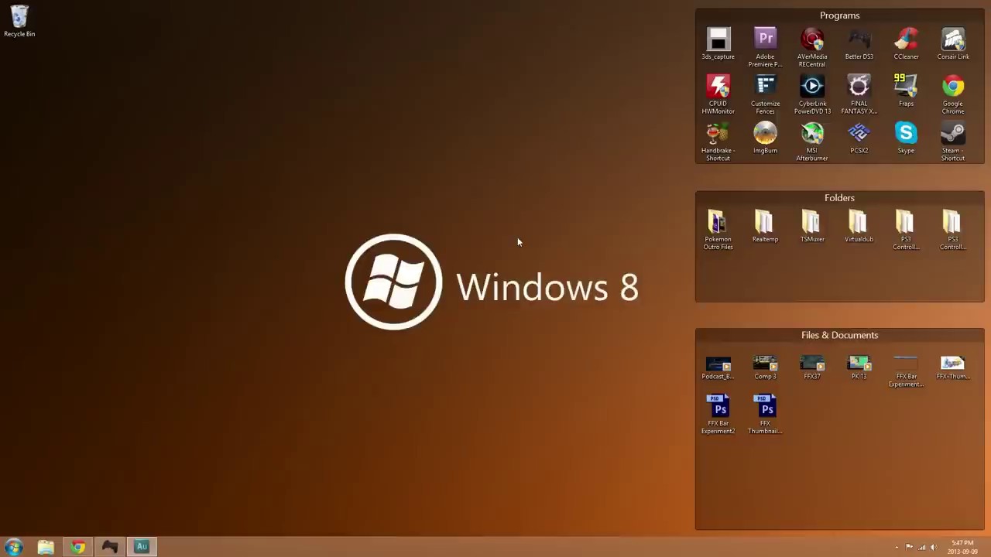
- Open the Device Installation Settings from the hardware section of the computer's advanced system settings
click(13, 547)
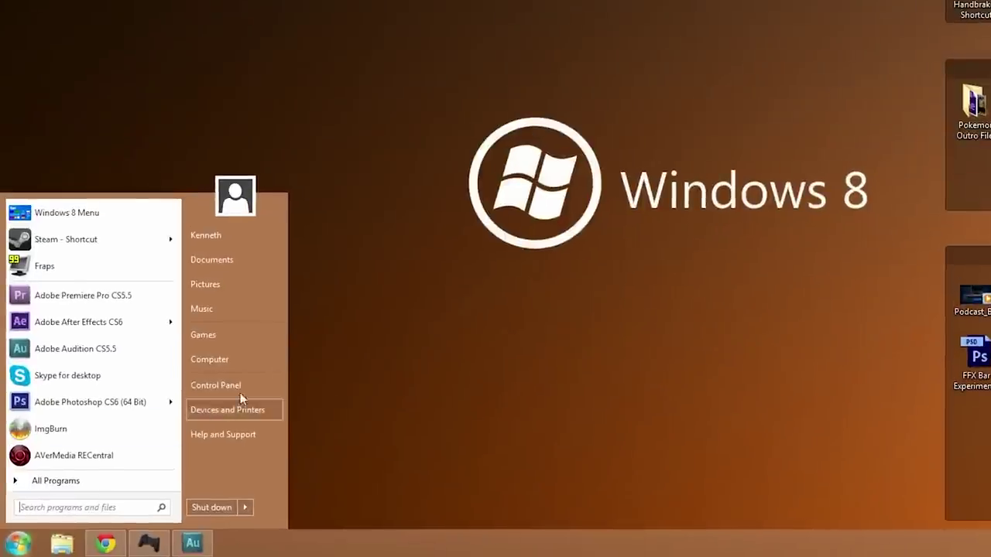
right_click(221, 361)
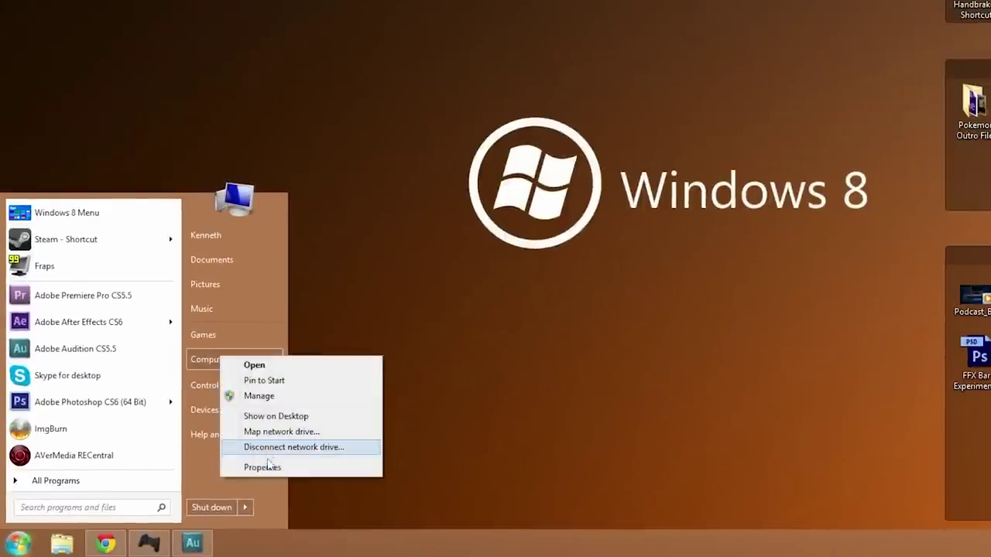
click(262, 467)
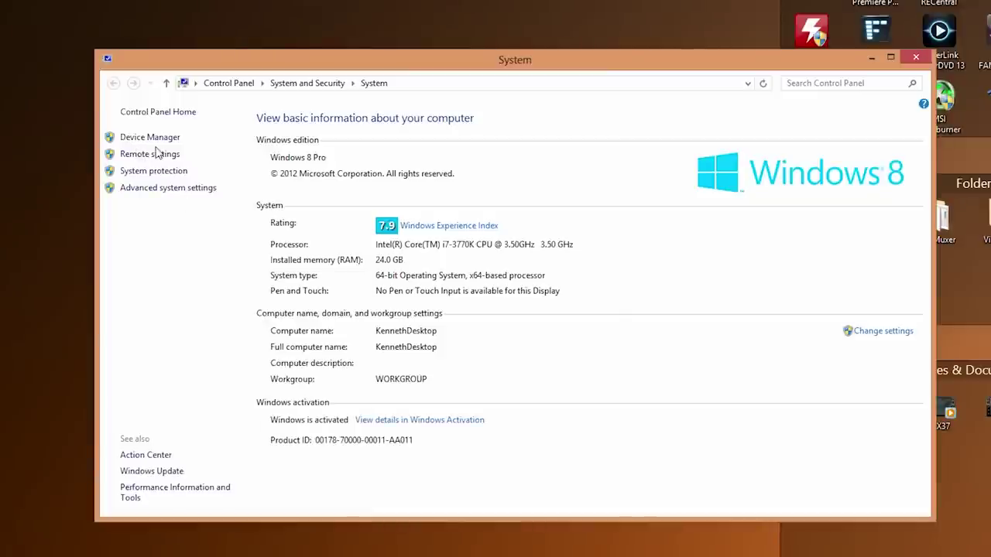
click(147, 190)
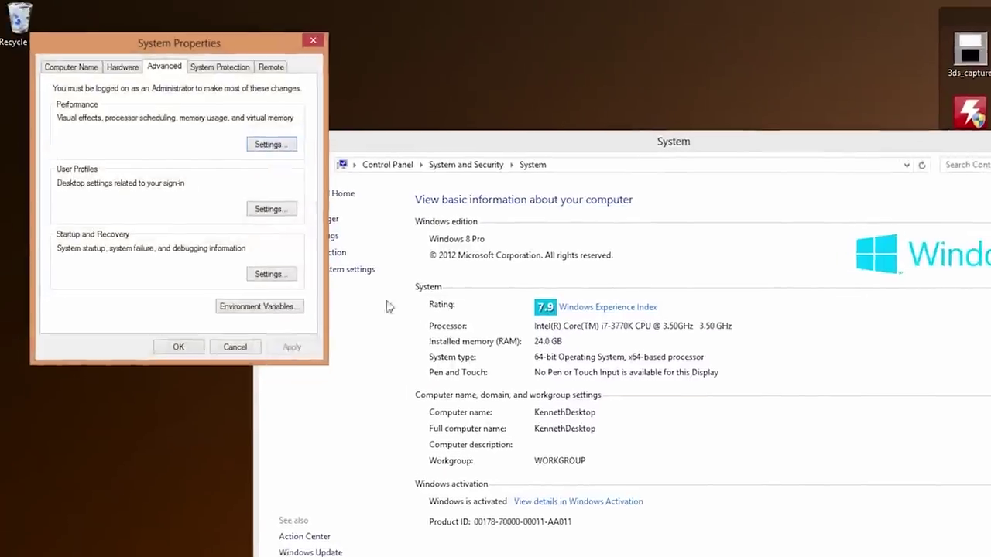
click(129, 72)
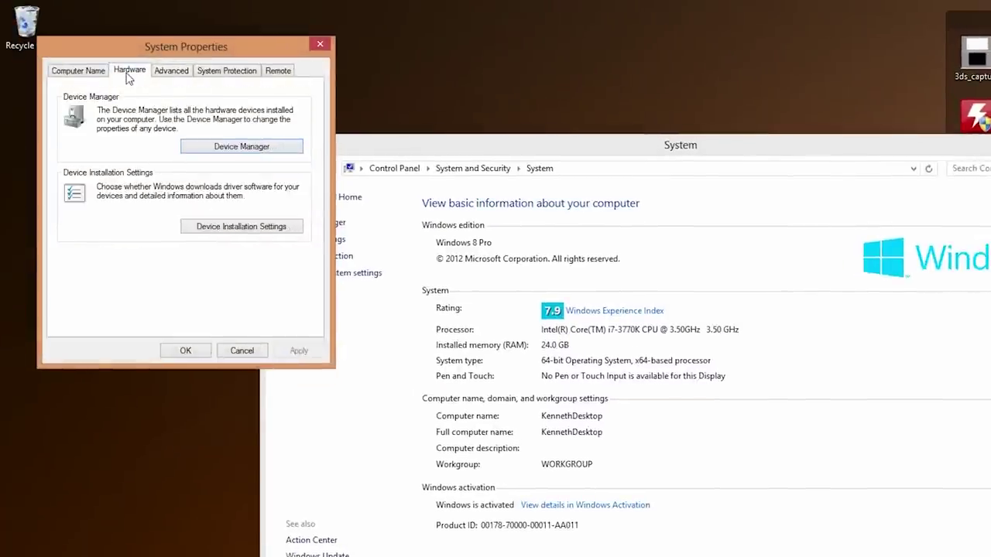
click(207, 226)
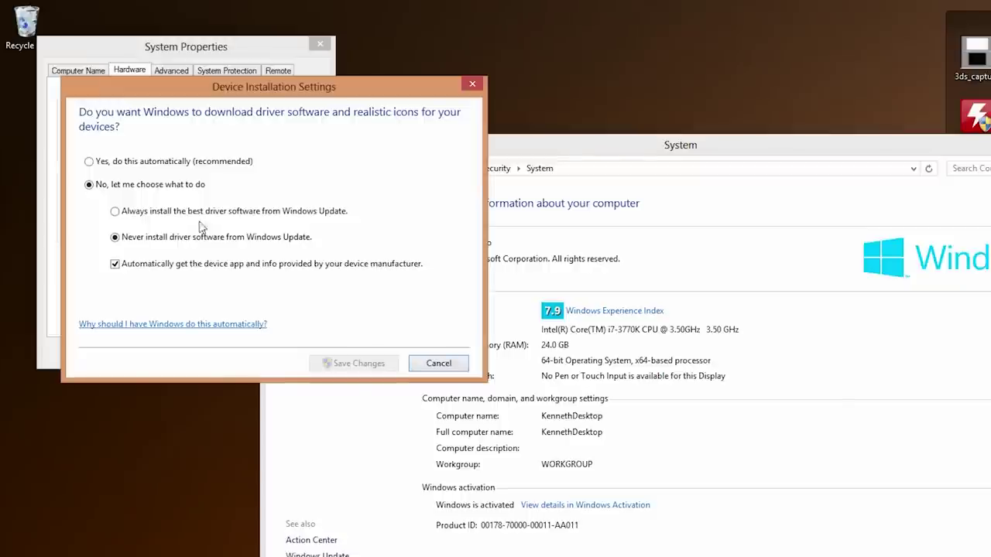
- Choose to never install driver software from Windows Update, save the changes, and close the system windows
click(90, 161)
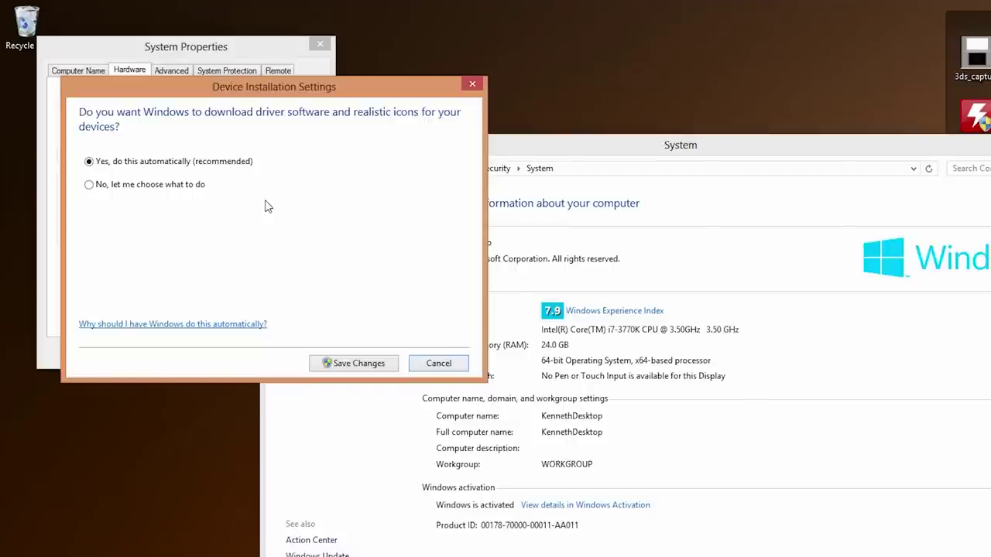
click(90, 185)
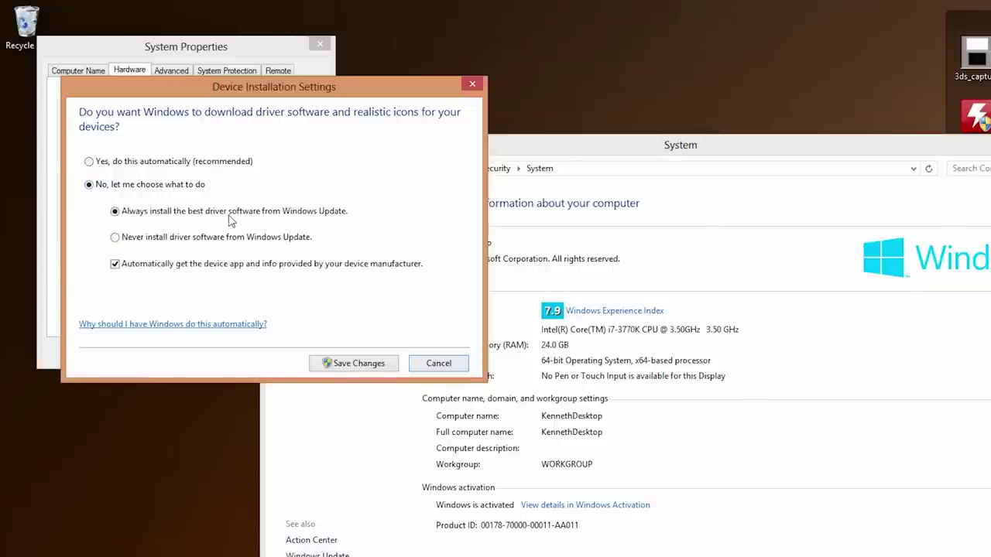
click(116, 240)
click(334, 365)
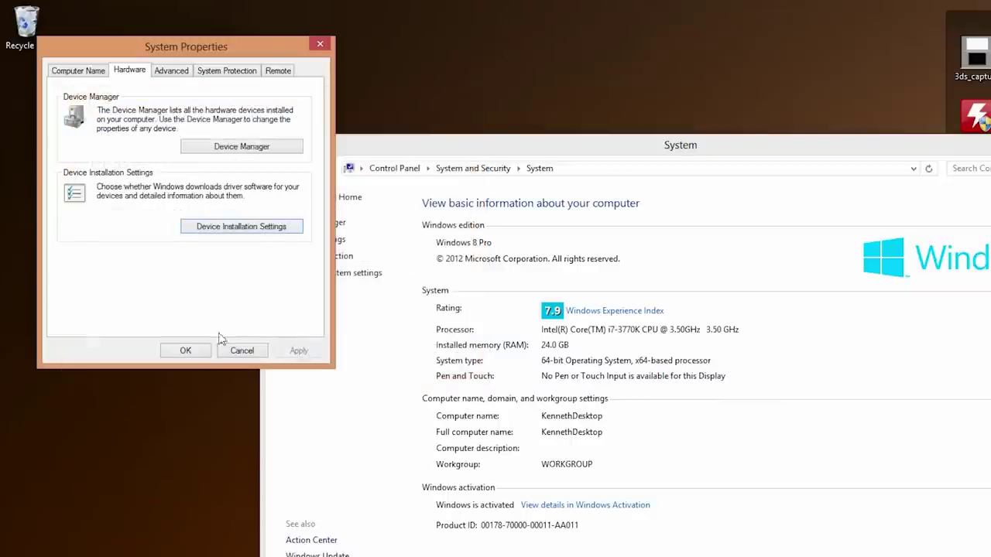
click(203, 345)
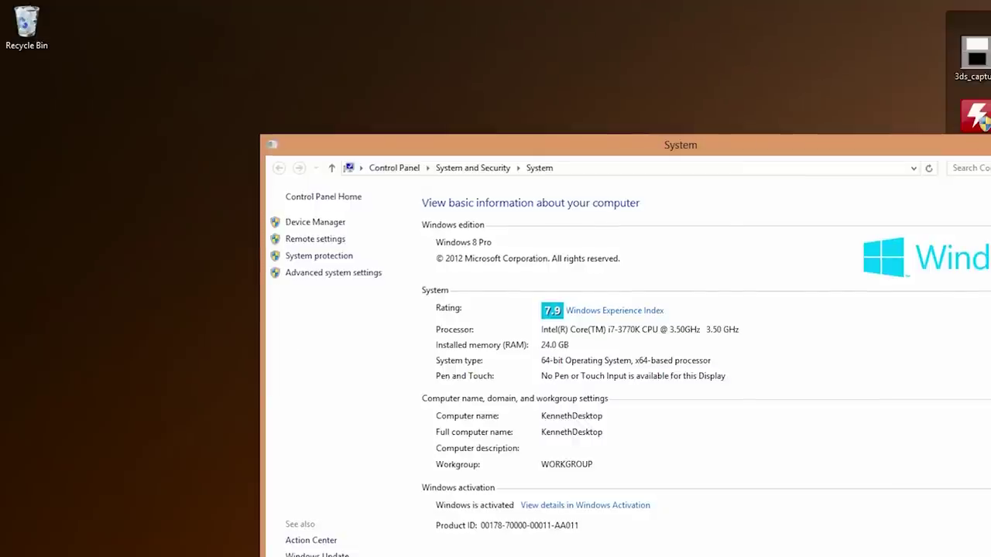
key(alt+F4)
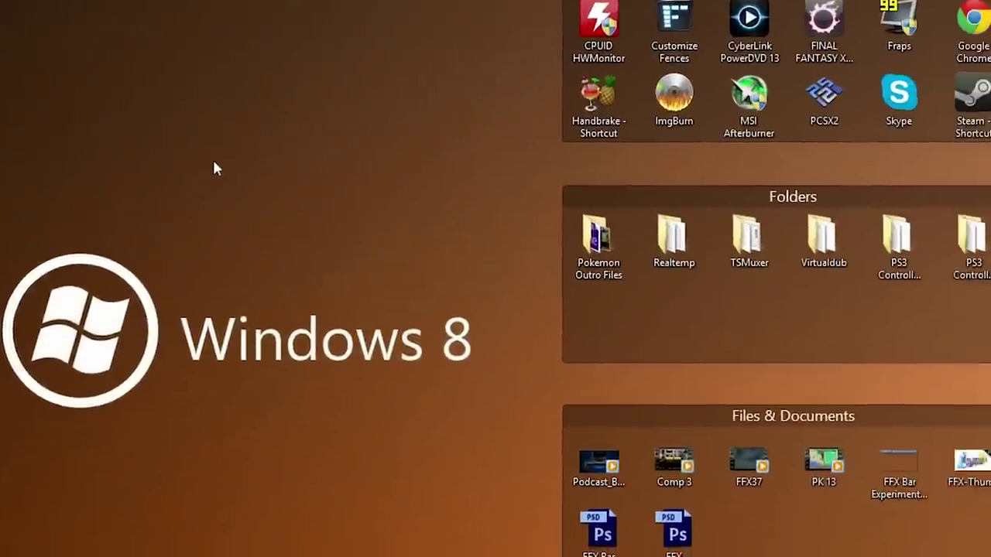
- Examine the names of the x86 and x64 PS3 Controller Drivers for BetterDS3 folders on the desktop
click(863, 258)
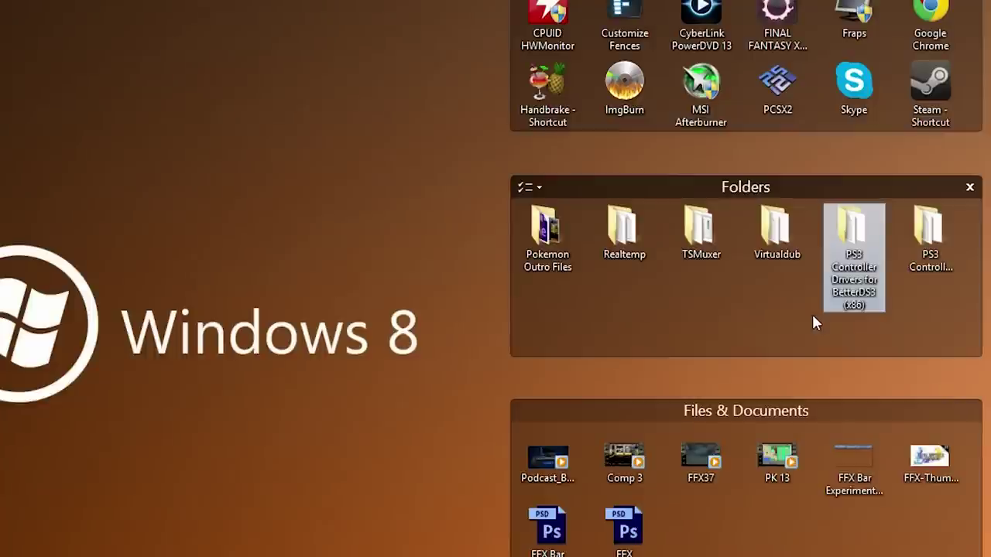
key(Right)
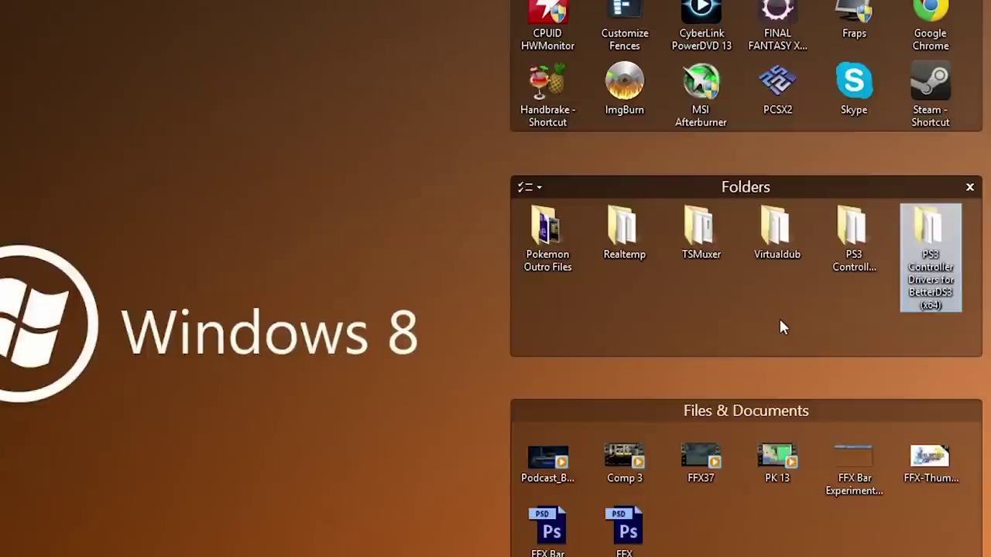
key(Left)
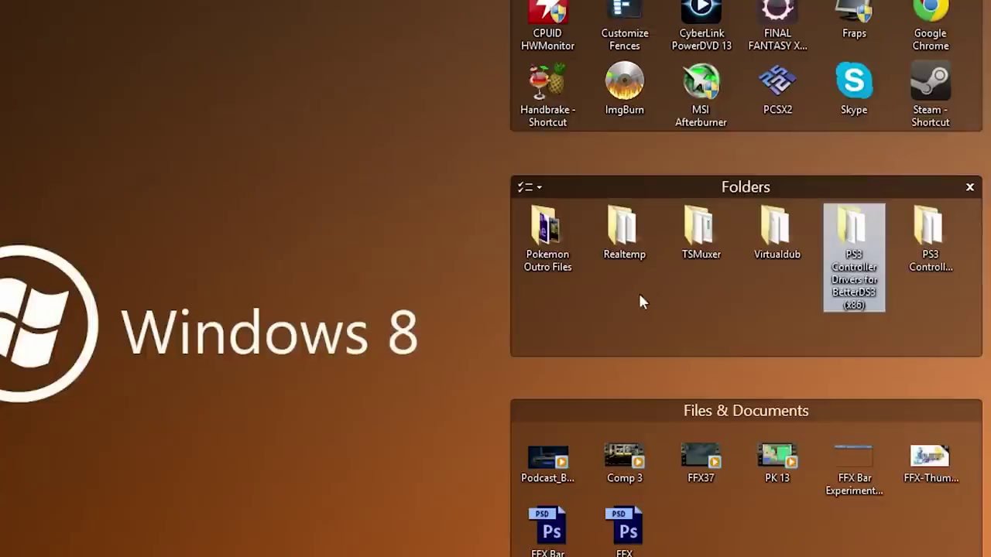
click(925, 255)
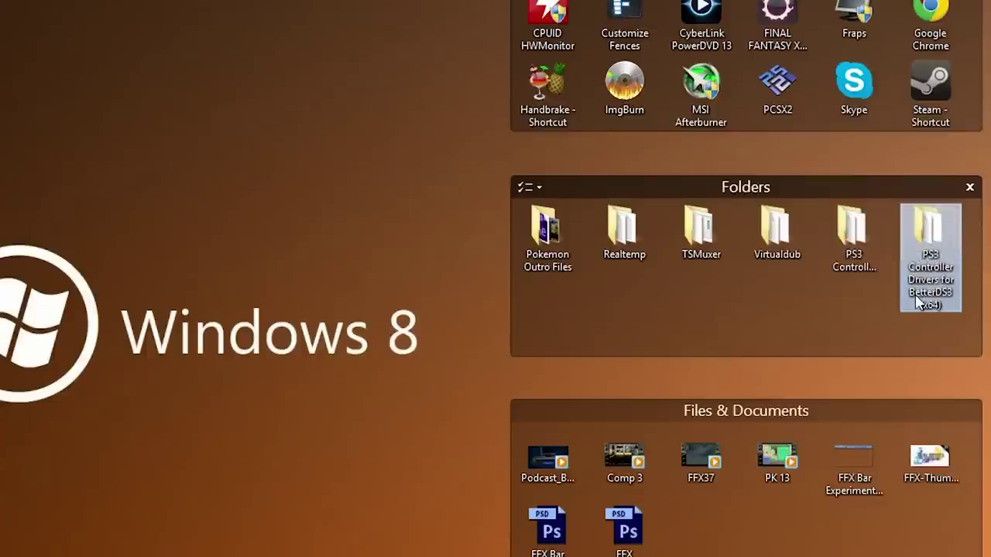
- Open the Generic Bluetooth Adapter's properties from Devices and Printers and show its hardware functions
key(super)
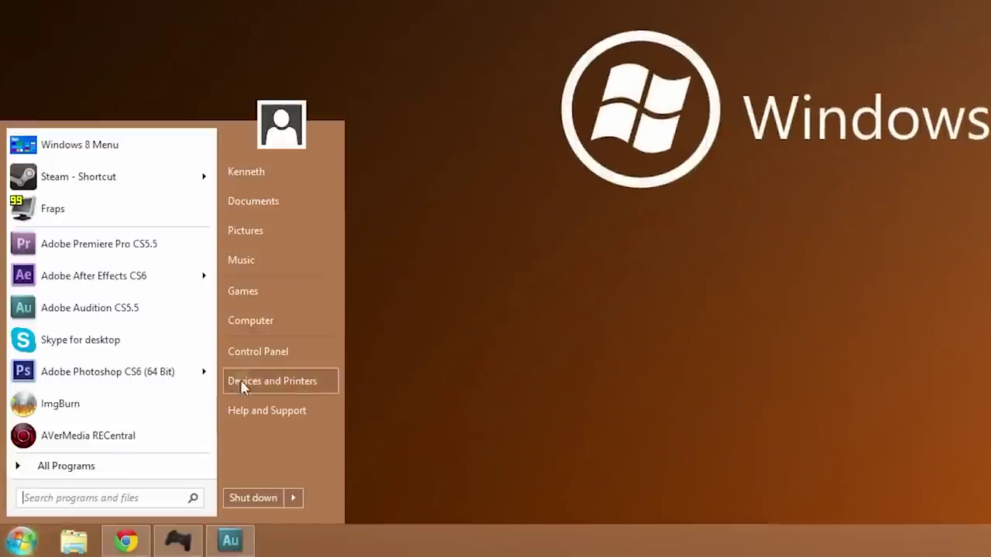
click(258, 351)
click(267, 246)
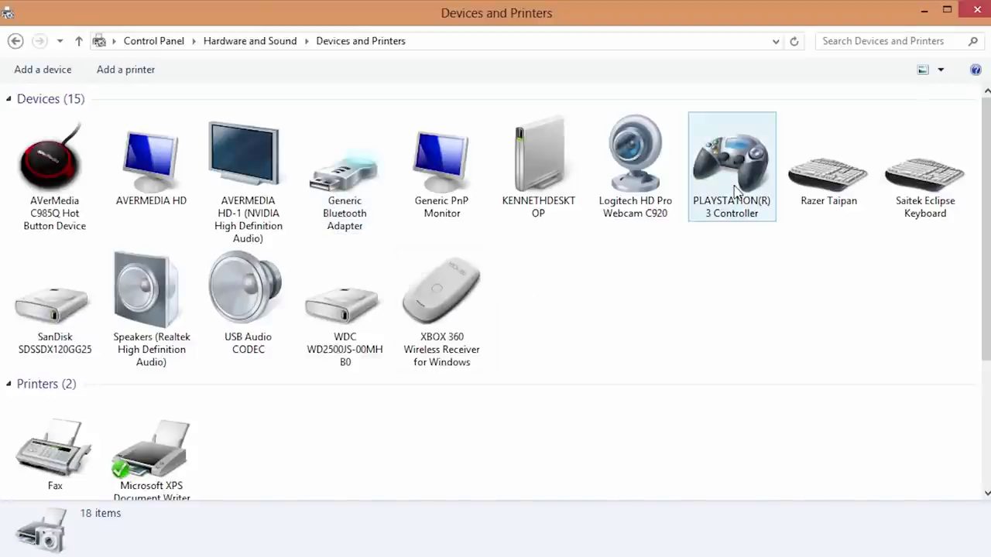
right_click(344, 176)
click(391, 292)
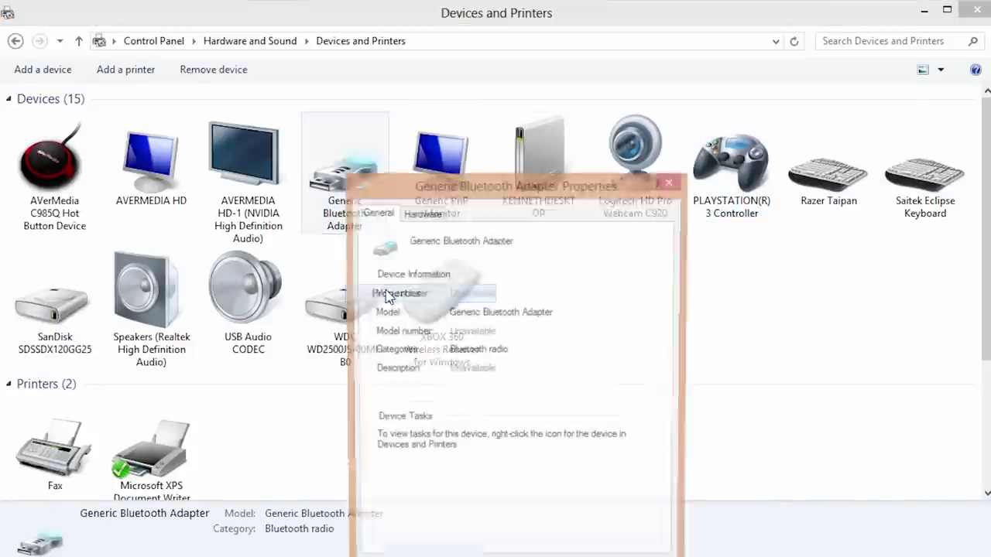
click(420, 219)
drag(449, 190, 295, 11)
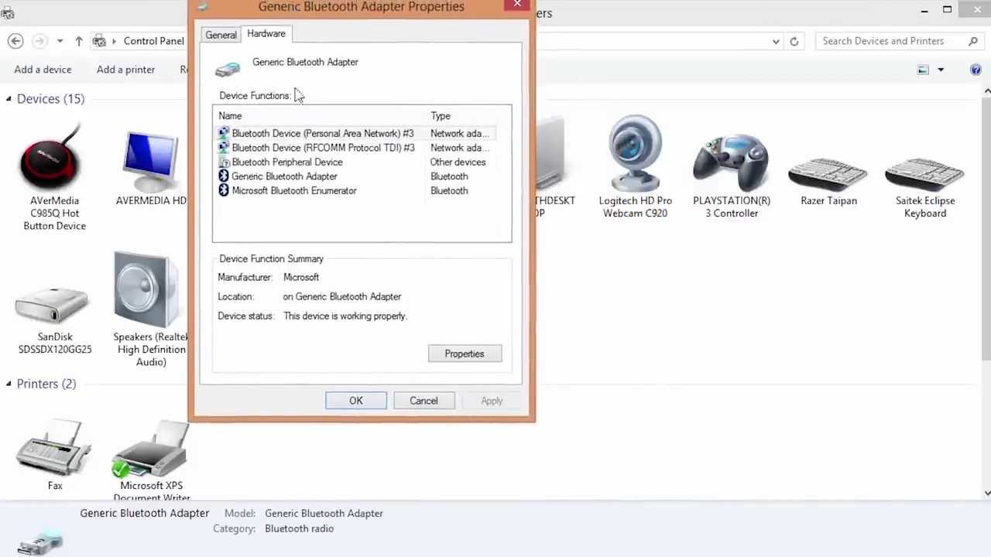
- Open the editable properties of the Generic Bluetooth Adapter device function and move the window clear
click(286, 176)
click(466, 356)
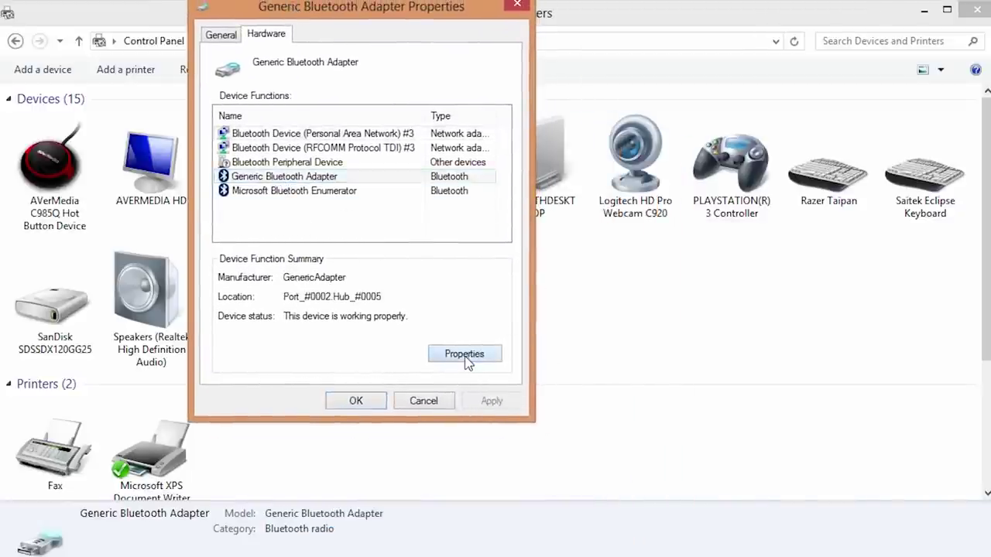
drag(356, 74, 242, 0)
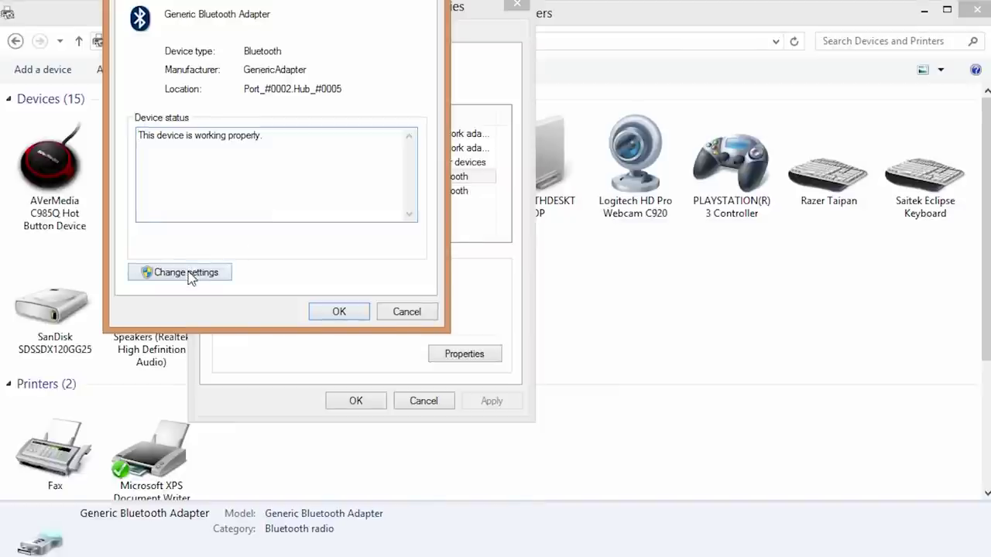
drag(230, 0, 31, 0)
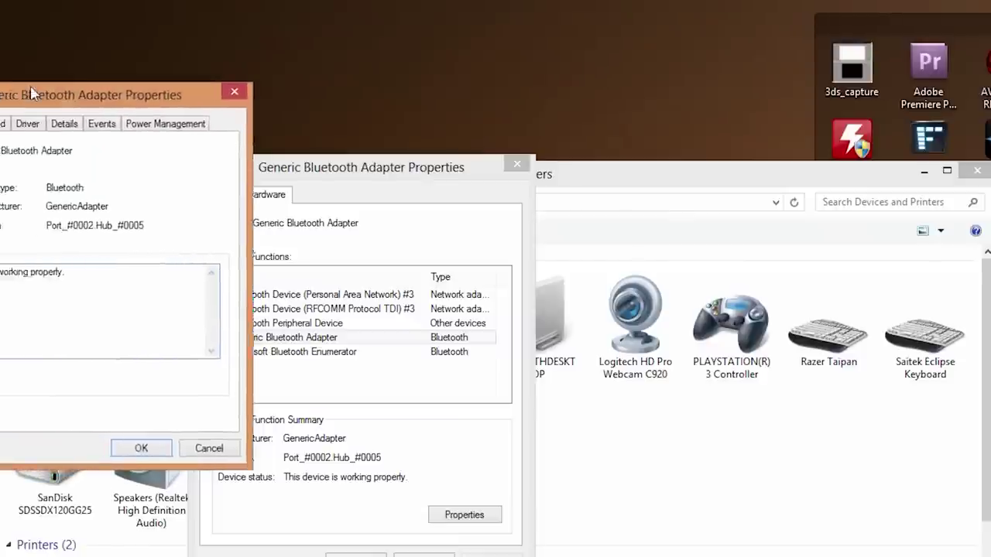
drag(31, 93, 221, 84)
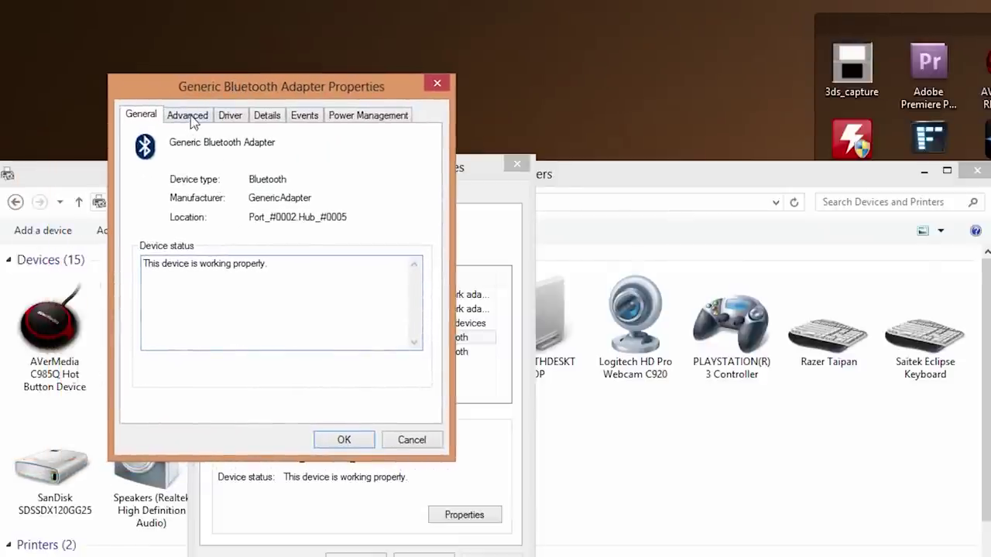
- Start a driver update for the Generic Bluetooth Adapter, browsing the computer for driver software
click(230, 115)
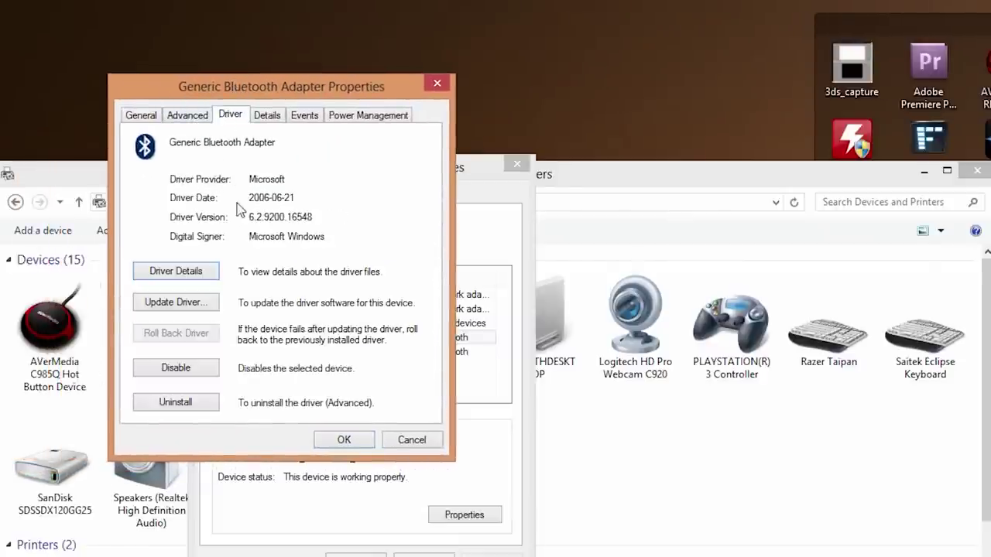
click(186, 304)
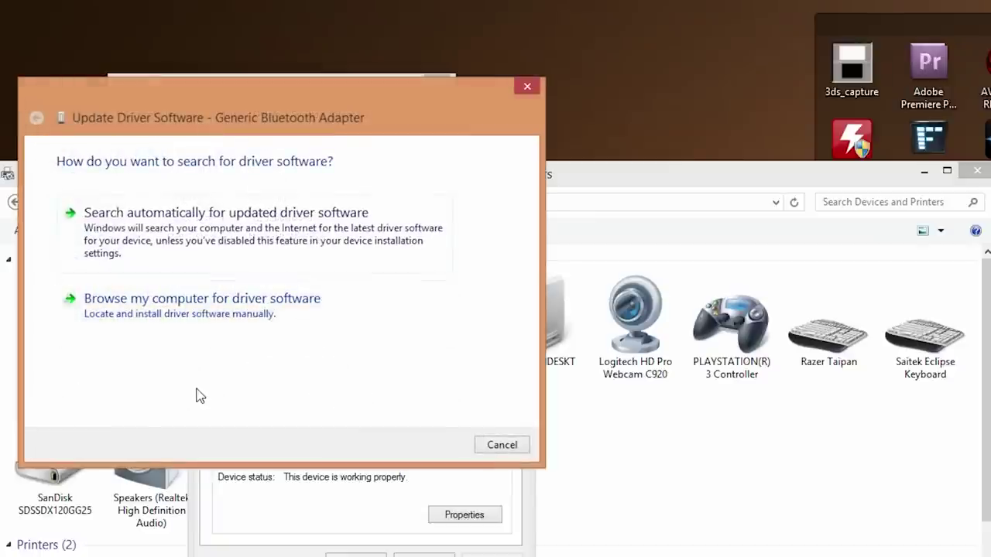
click(221, 343)
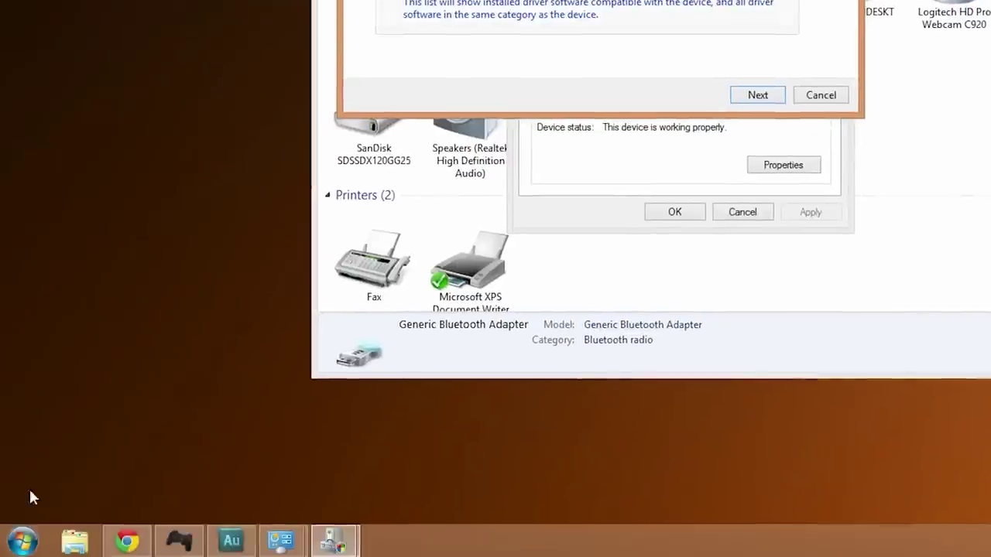
- Check the computer's properties for whether the operating system is 32-bit or 64-bit
click(14, 546)
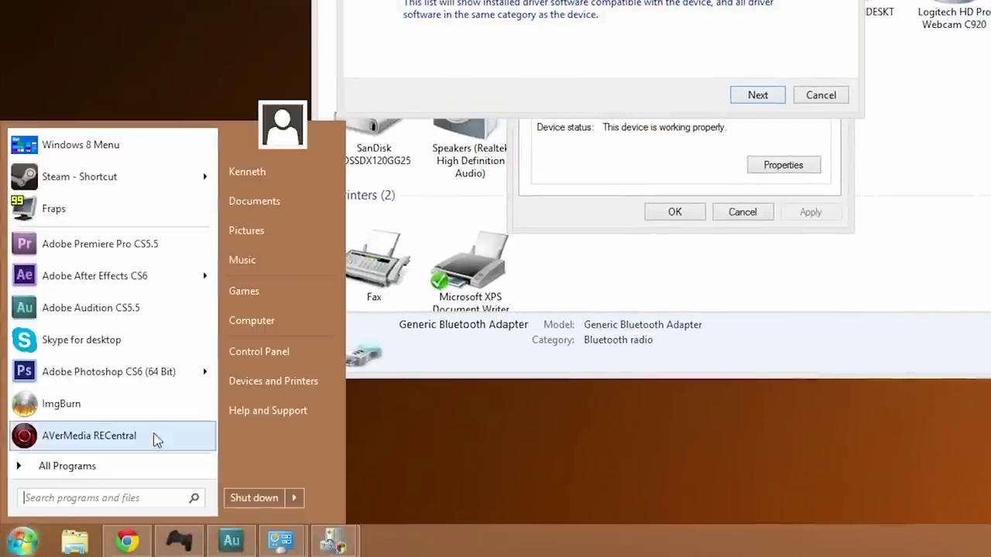
right_click(255, 321)
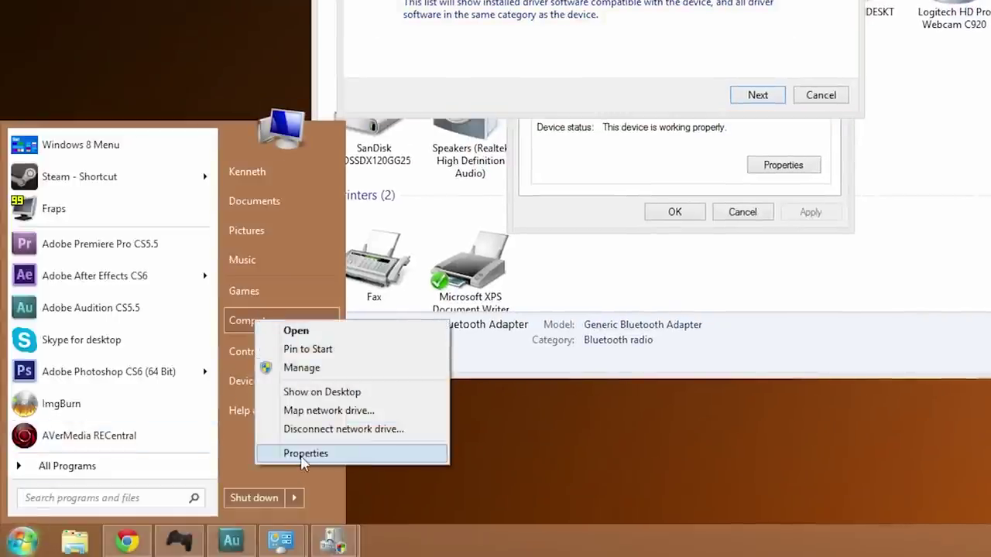
click(303, 514)
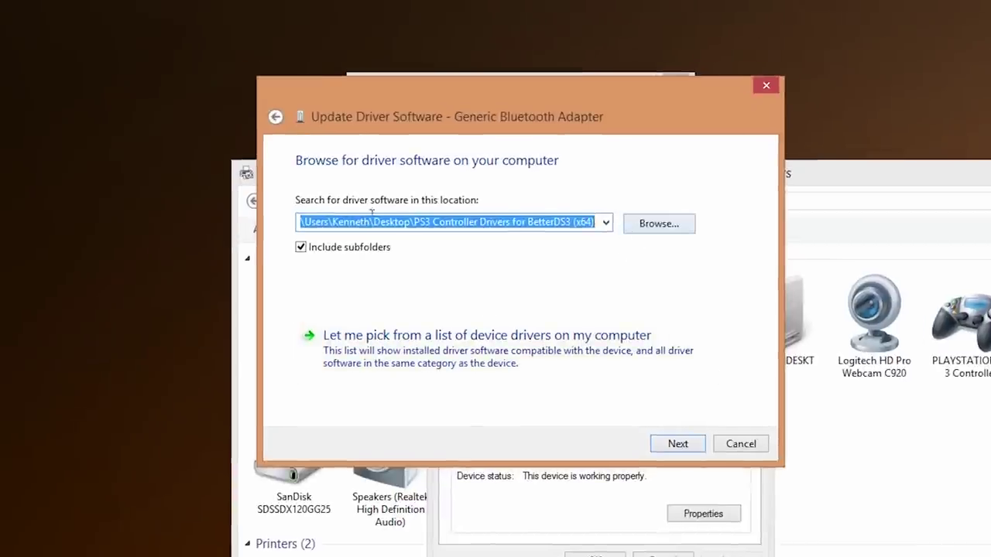
- Choose the desktop folder PS3 Controller Drivers for BetterDS3 (x64) as the driver location and install the driver
click(658, 224)
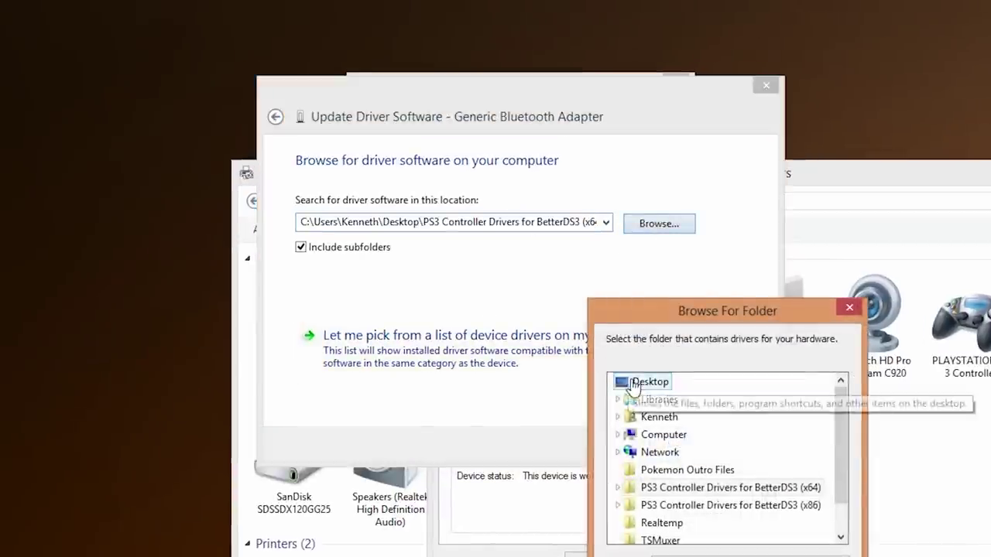
drag(840, 415, 828, 465)
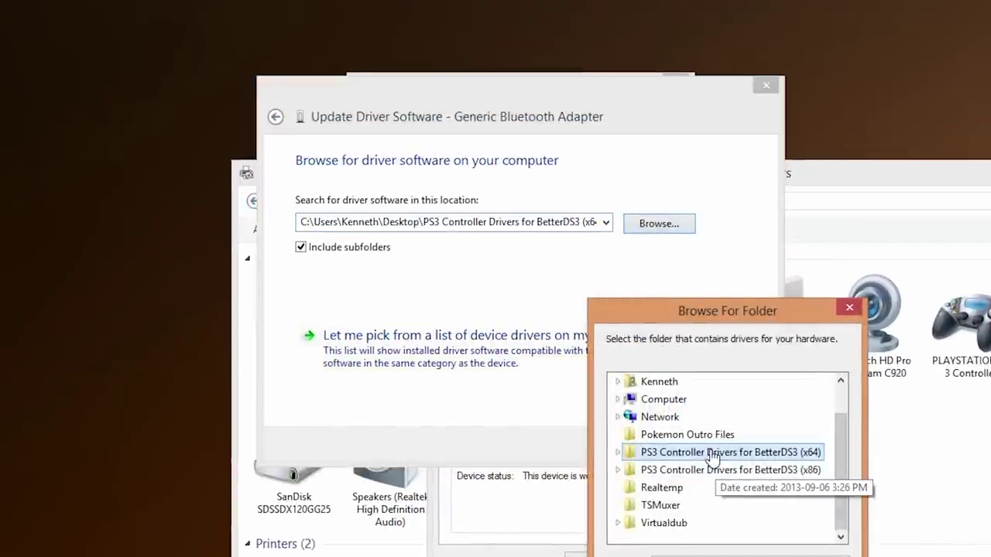
double_click(658, 452)
key(Return)
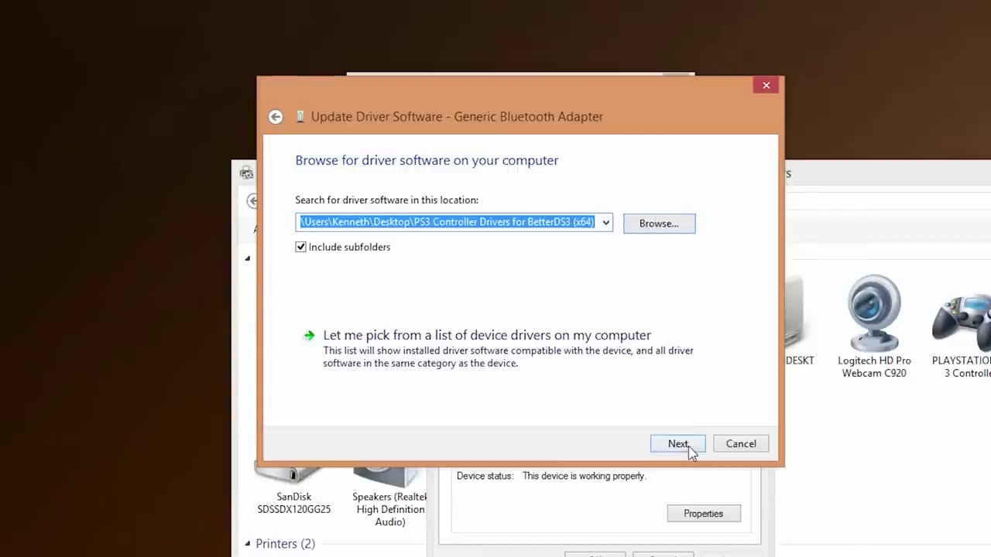
click(686, 448)
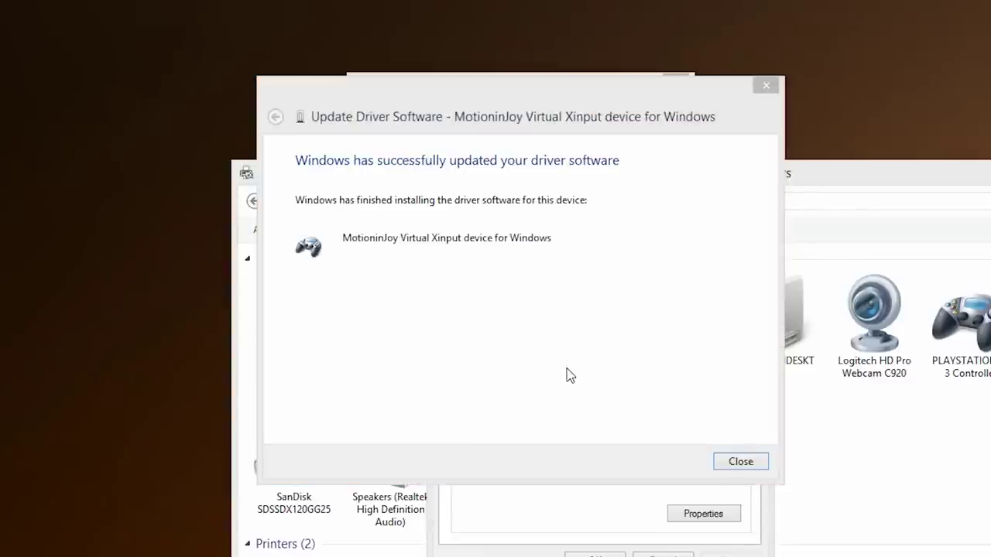
- Close the completed driver update and the Generic Bluetooth Adapter's properties windows
click(741, 462)
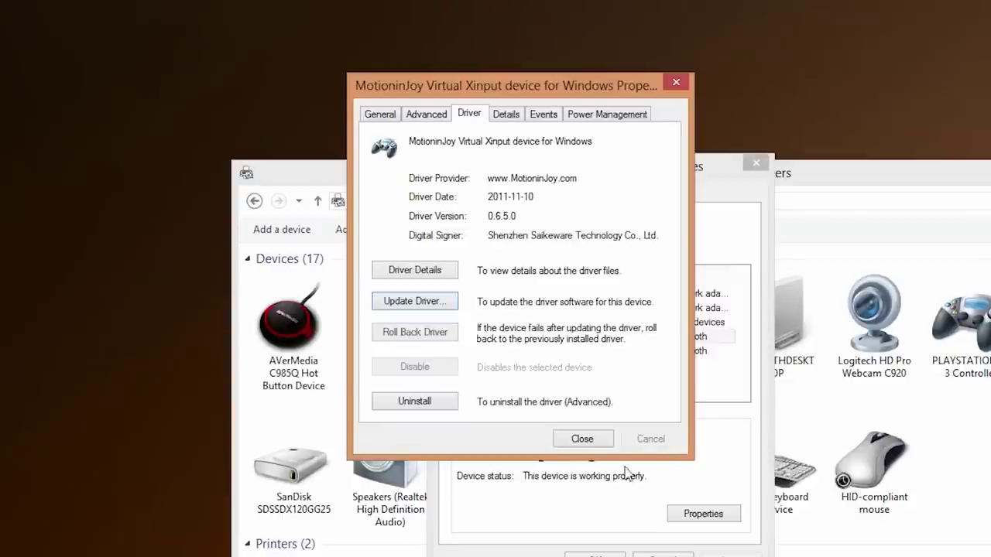
click(580, 439)
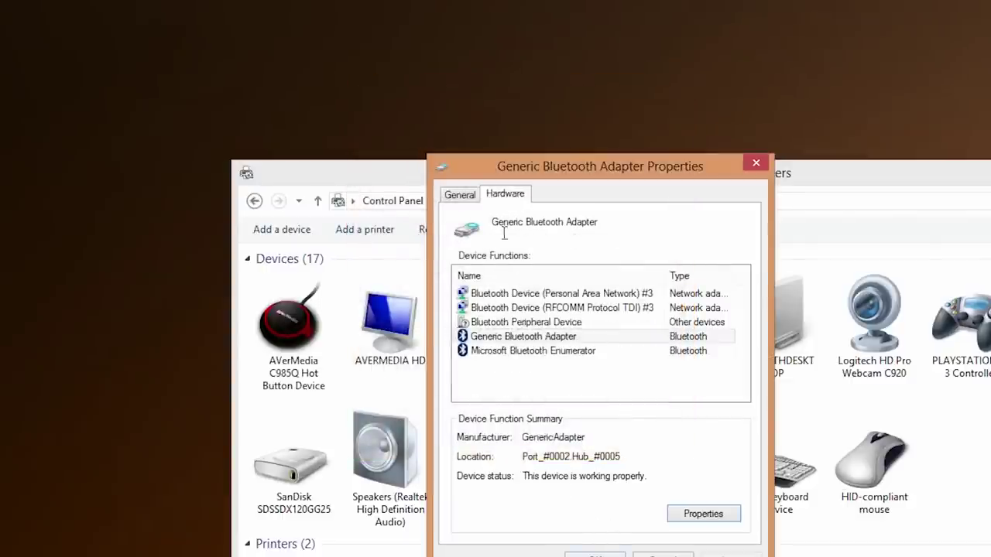
click(608, 552)
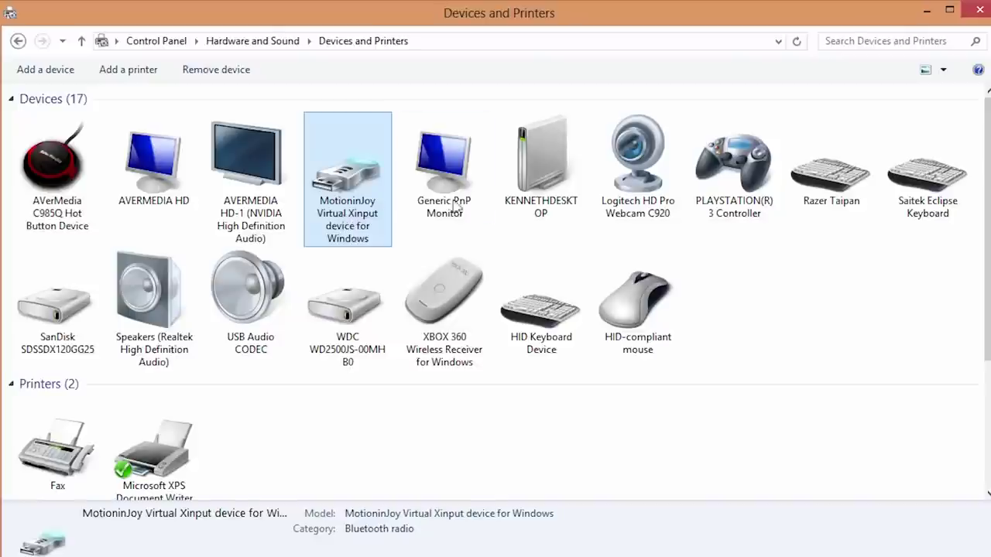
- Open the PLAYSTATION(R)3 Controller's hardware properties and check the details of its HID-compliant game controller function
right_click(716, 161)
click(750, 262)
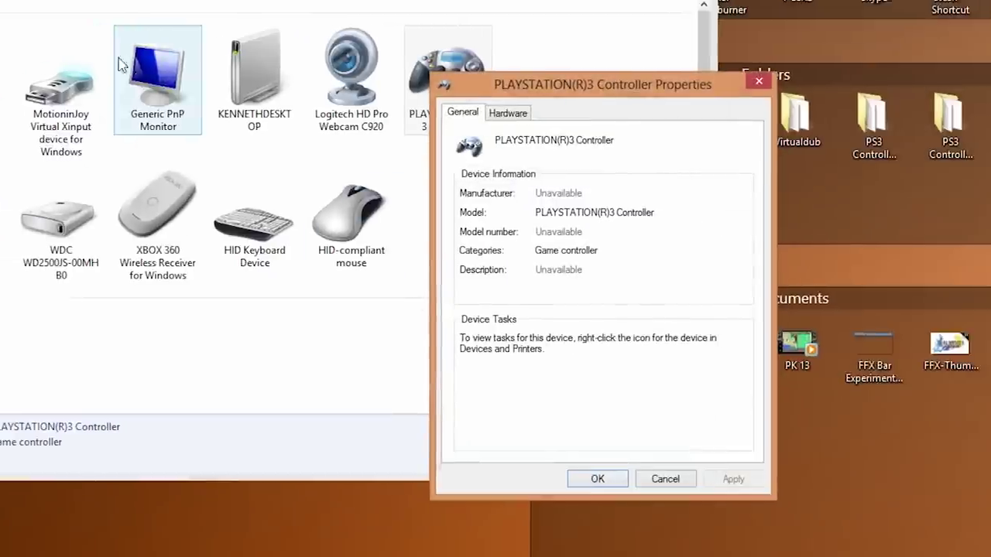
click(482, 105)
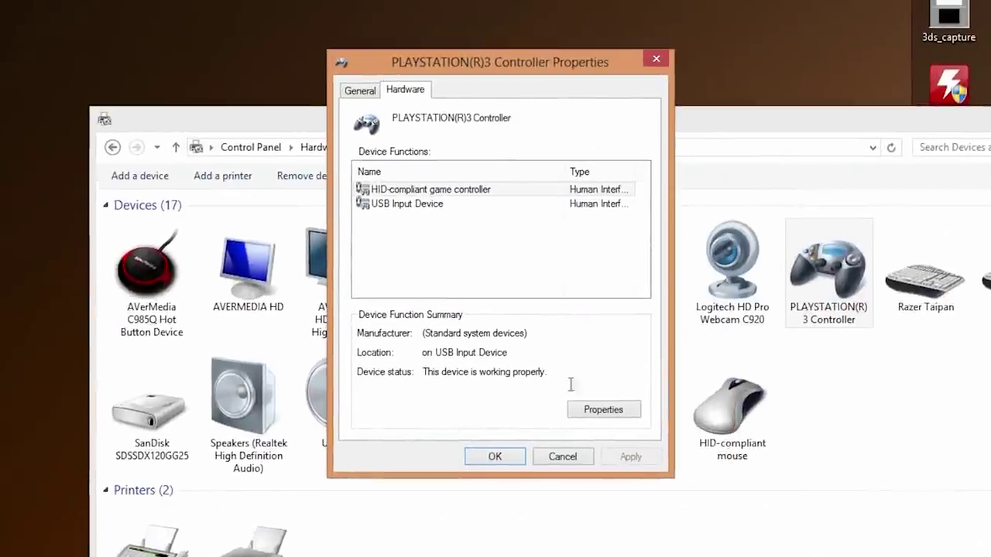
click(774, 476)
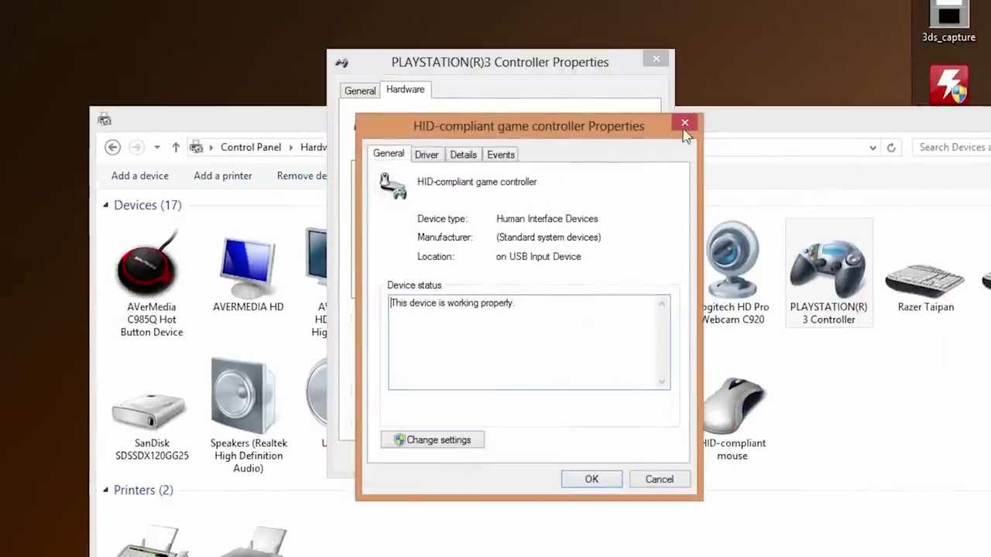
click(684, 124)
- Open the editable properties of the controller's USB Input Device function and move the window into full view
click(401, 204)
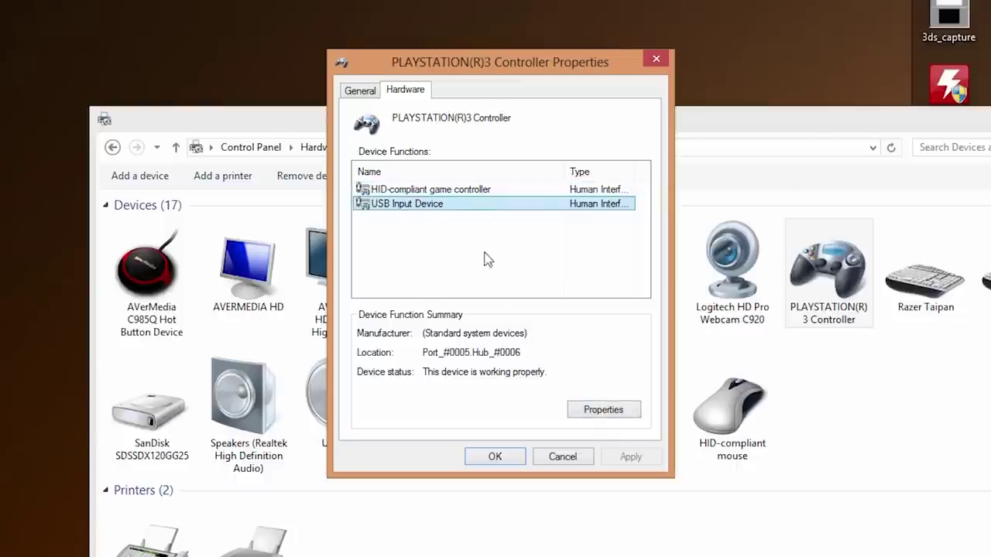
click(601, 412)
click(446, 439)
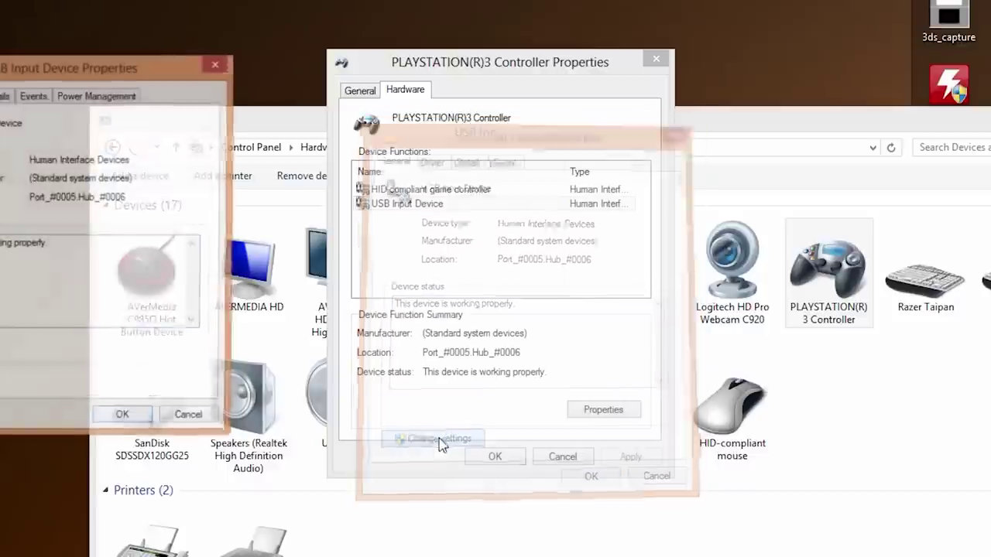
drag(38, 35, 468, 38)
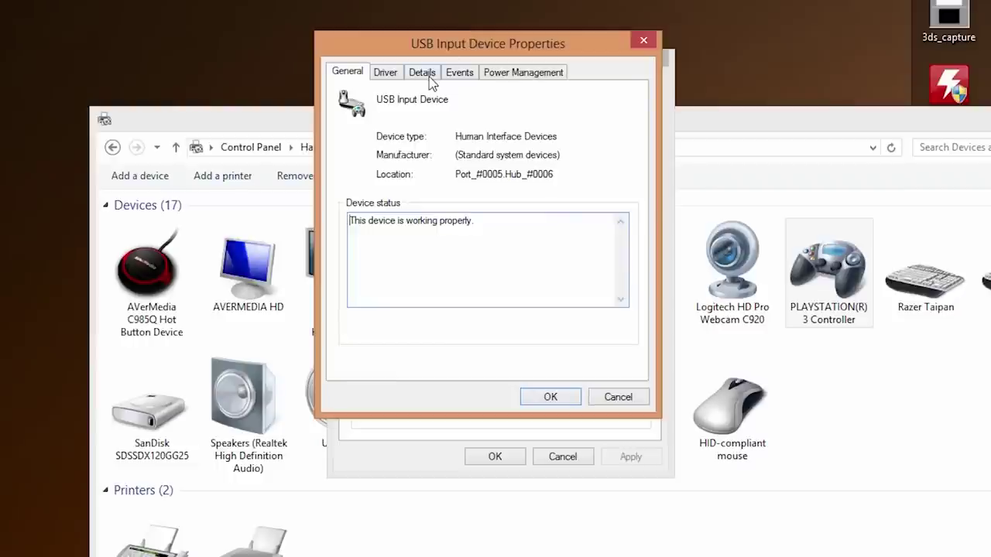
- Update the USB Input Device driver by browsing the computer for the driver software, install it, and close the controller's properties
click(381, 74)
click(391, 196)
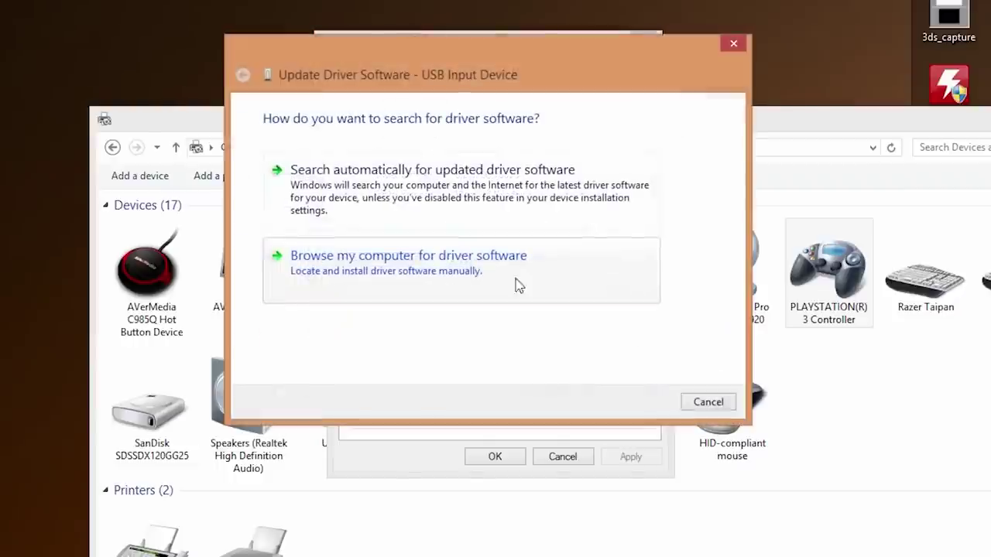
click(439, 268)
click(642, 402)
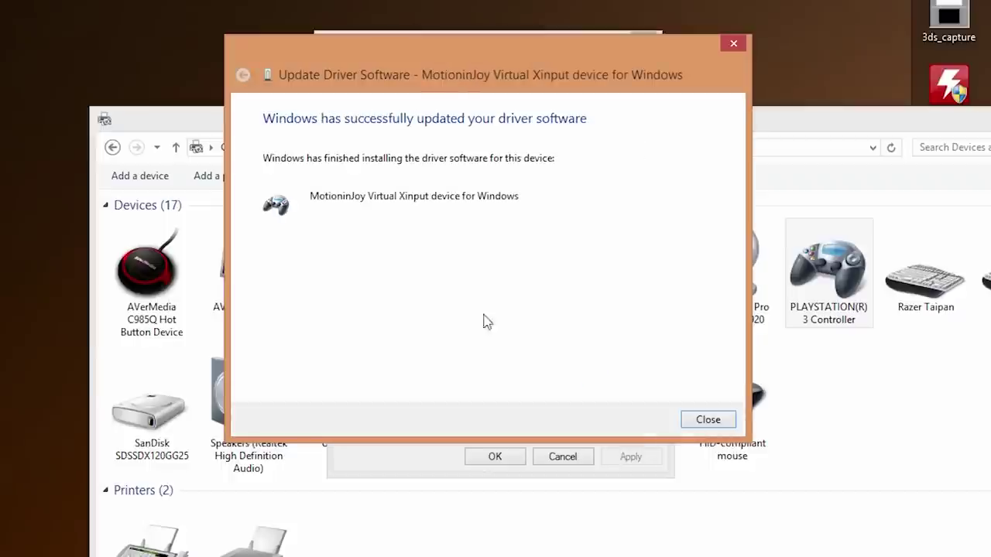
click(705, 420)
click(546, 399)
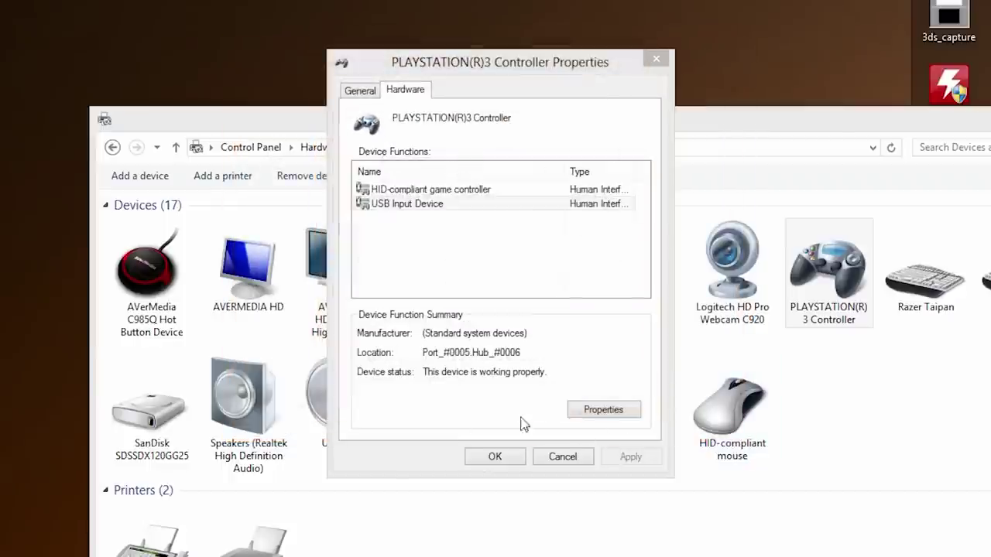
click(497, 456)
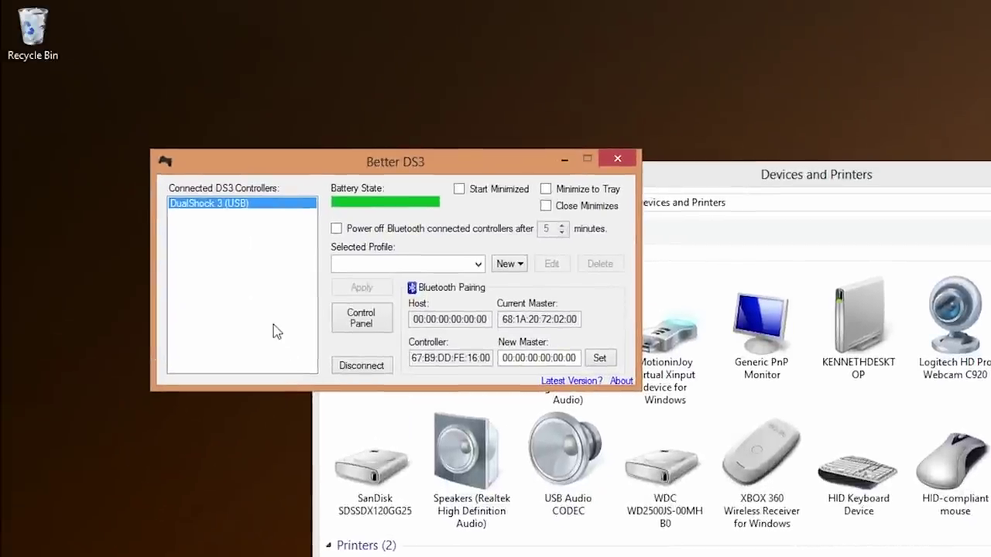
- In Better DS3, choose the profile X for the connected DualShock 3 (USB) controller
click(392, 266)
click(368, 298)
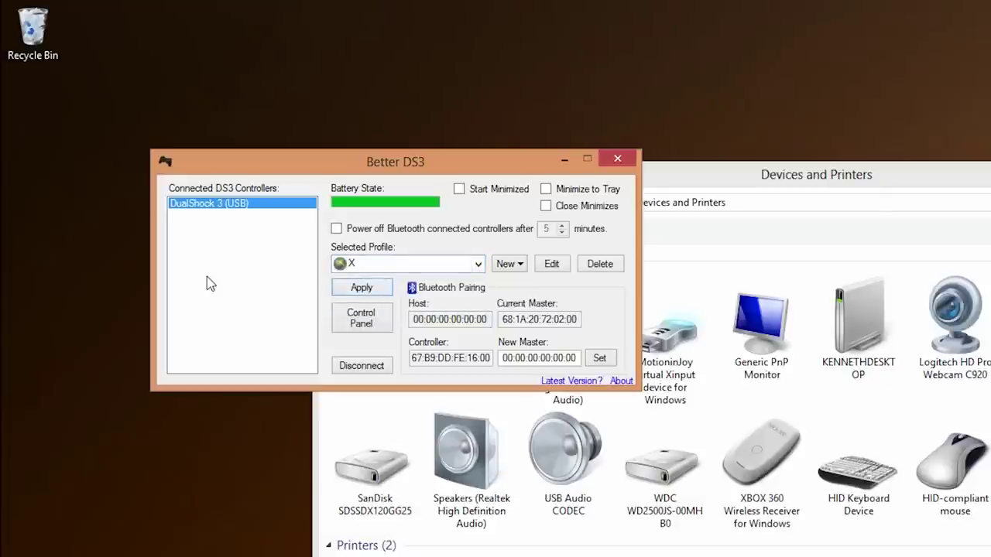